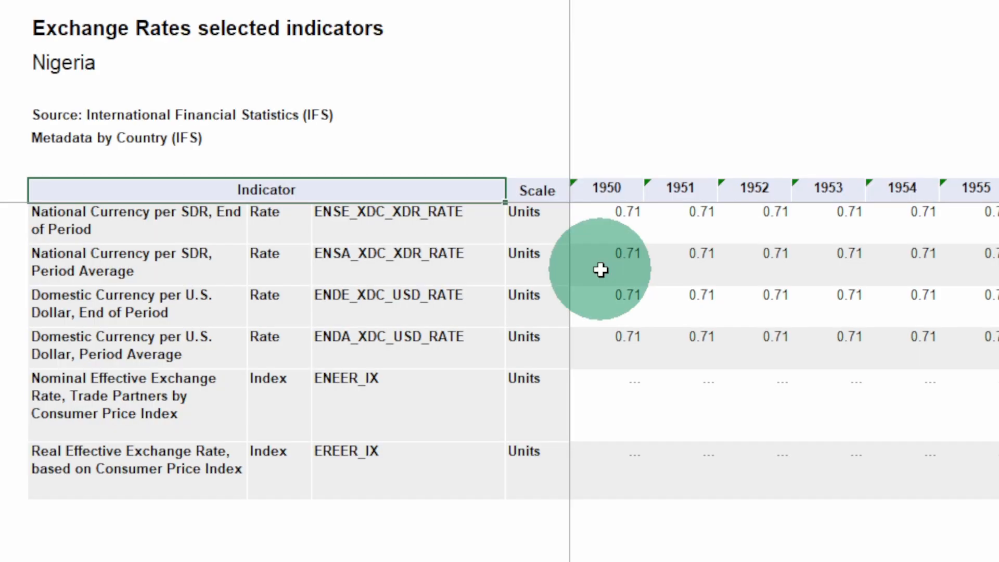
# Copy the whole exchange rate table from the Monthly sheet and paste it transposed into cell A1 of a new sheet.
pyautogui.click(613, 267)
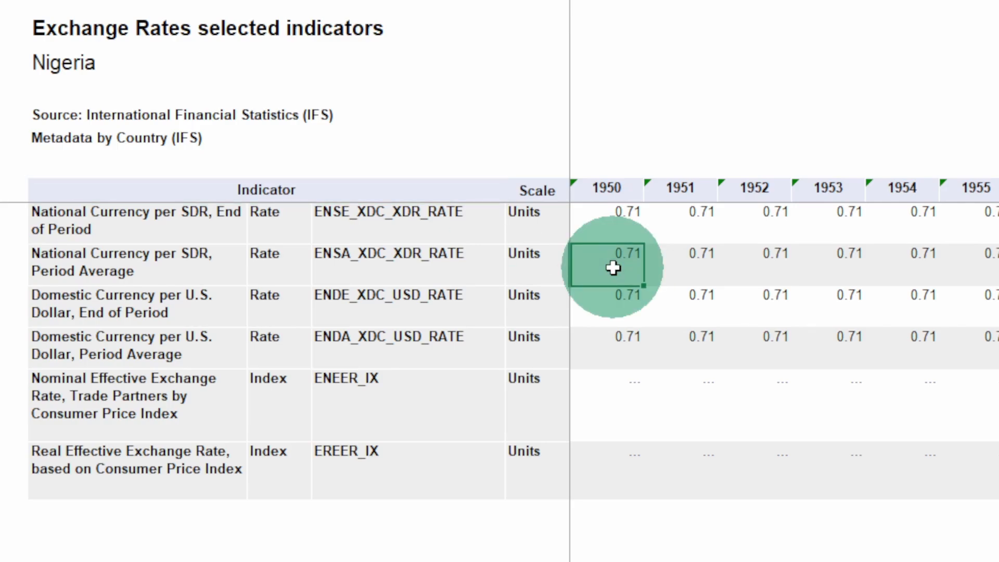
pyautogui.hotkey('ctrl', 'a')
pyautogui.hotkey('ctrl', 'c')
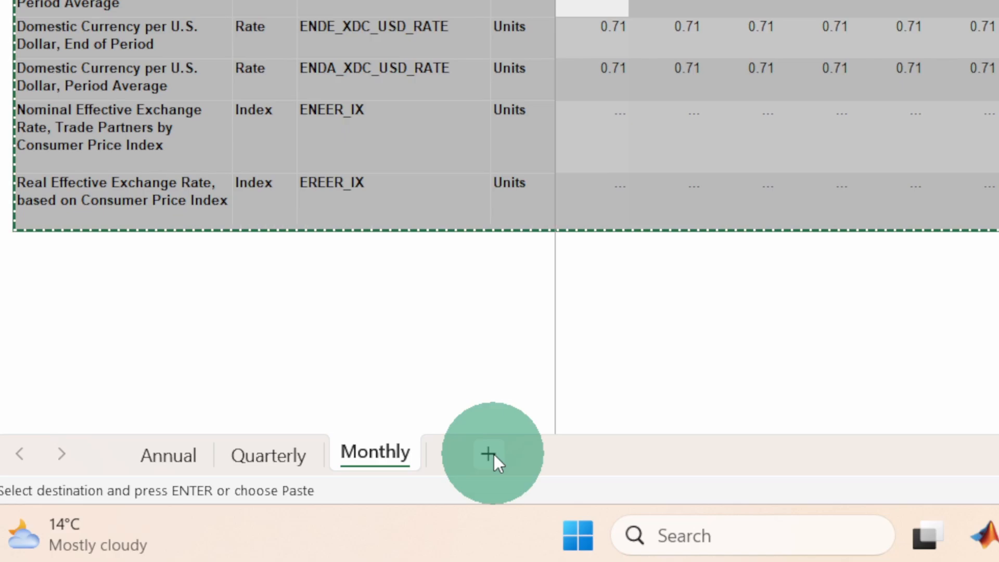
pyautogui.click(491, 455)
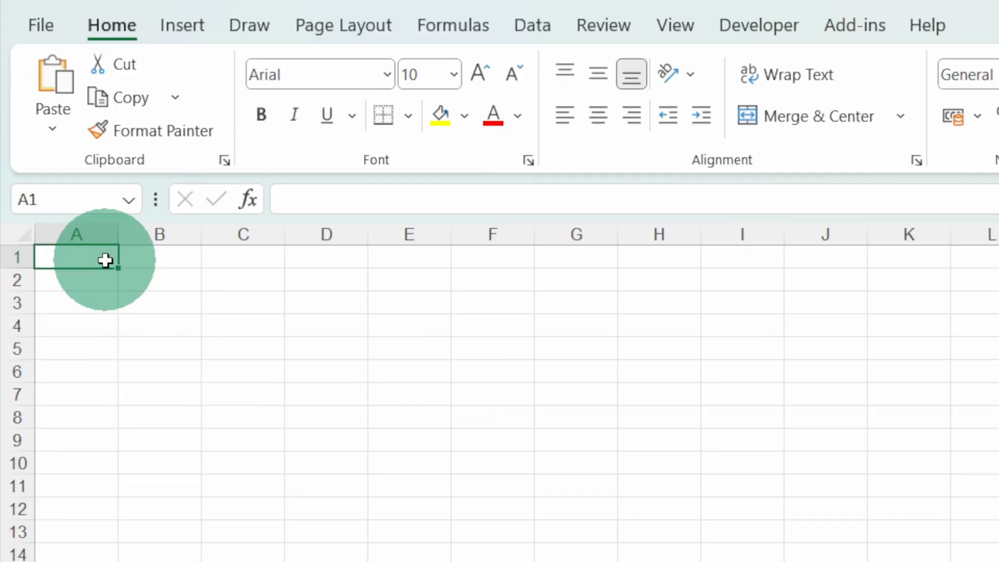
pyautogui.rightClick(106, 260)
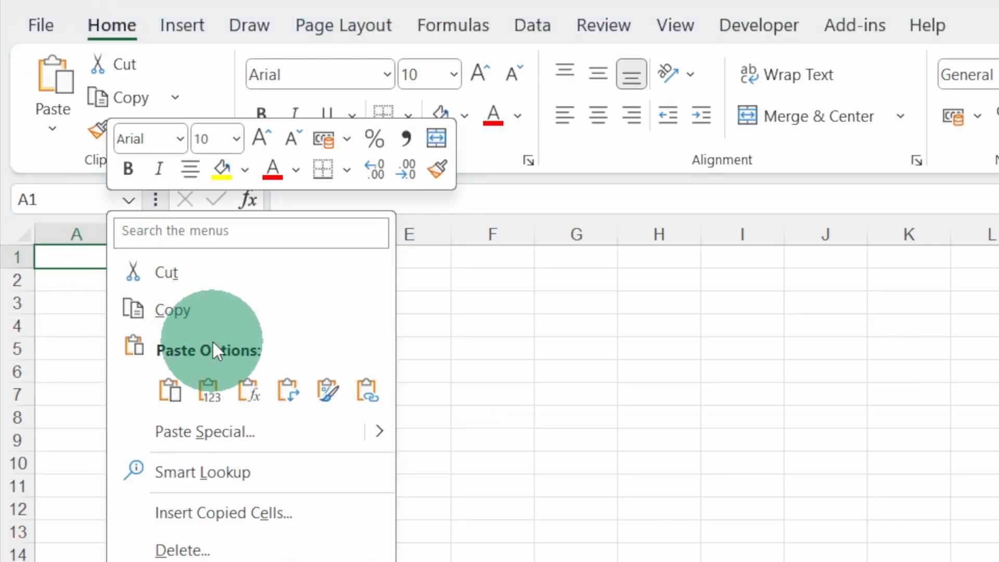
pyautogui.click(290, 388)
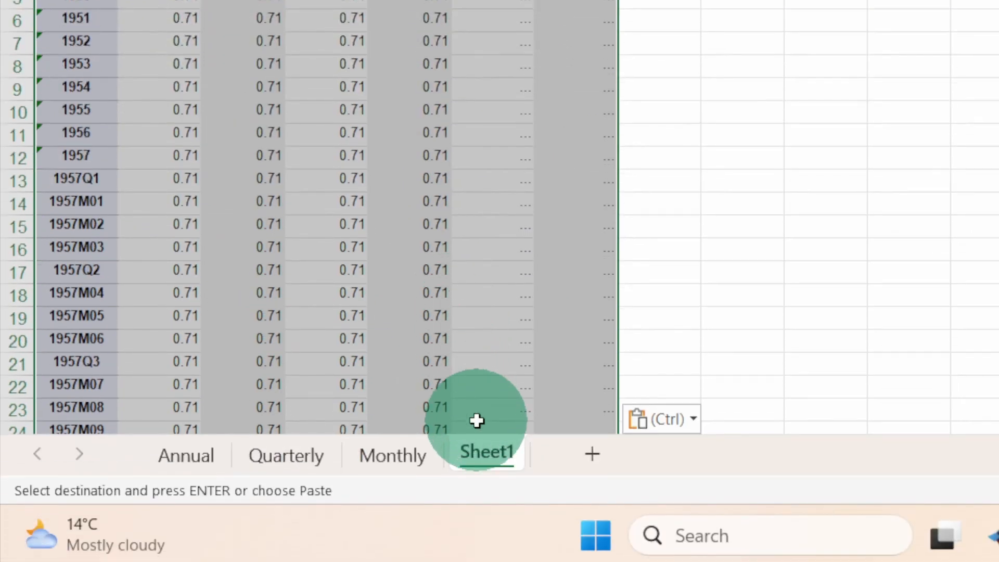
# Rename the new sheet as TRANSPOSED.
pyautogui.doubleClick(488, 467)
pyautogui.write('TRANSPOS')
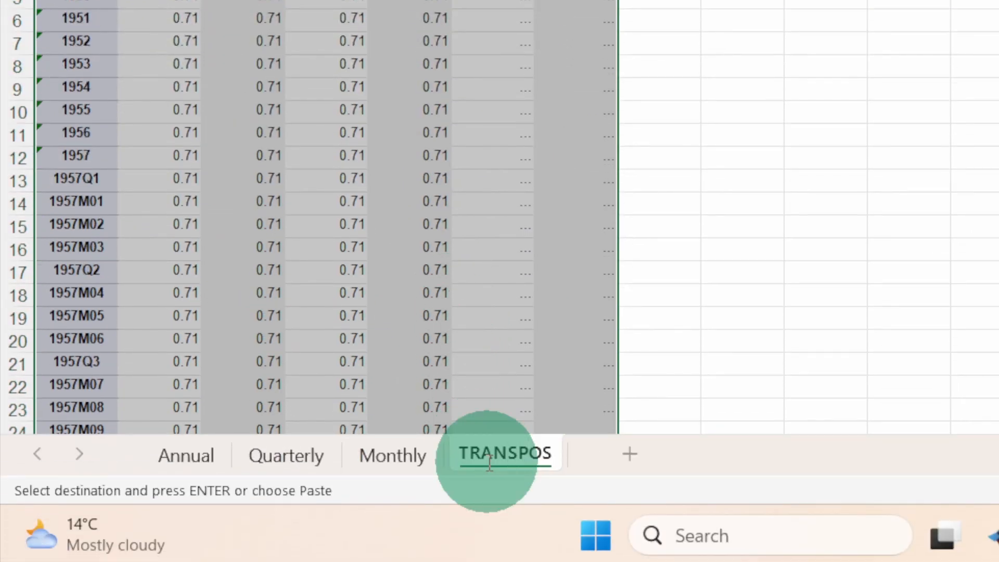
pyautogui.write('ED')
pyautogui.press('Return')
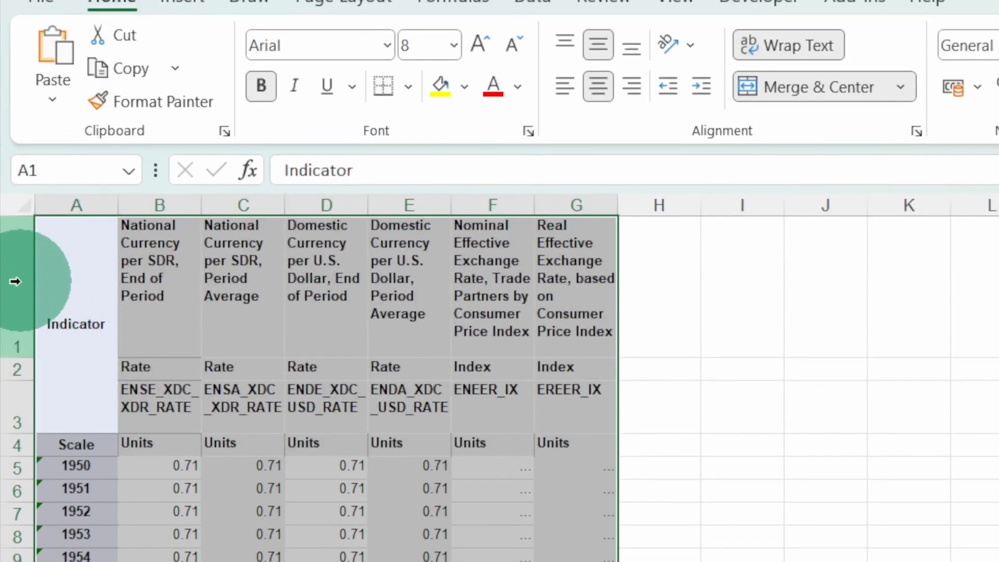
# Delete rows 1 to 3, which hold the indicator names, types and codes above the Scale row.
pyautogui.moveTo(15, 281); pyautogui.dragTo(17, 447)
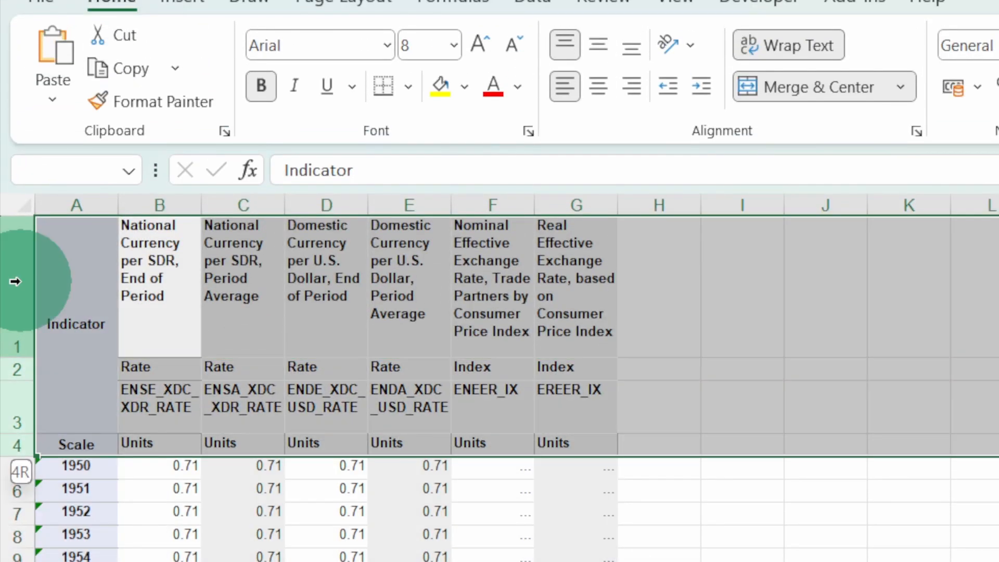
pyautogui.moveTo(15, 281); pyautogui.dragTo(16, 419)
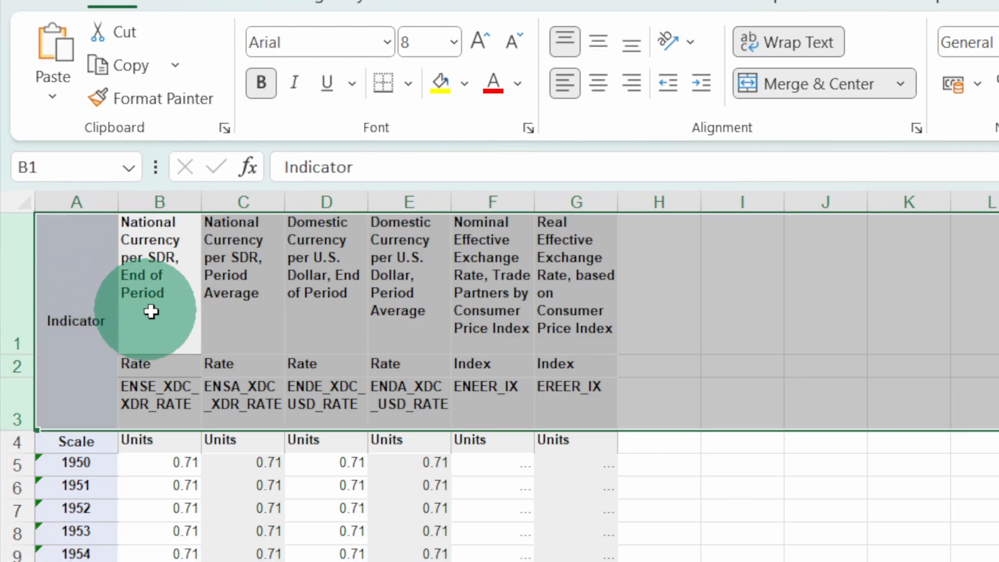
pyautogui.rightClick(214, 357)
pyautogui.click(314, 303)
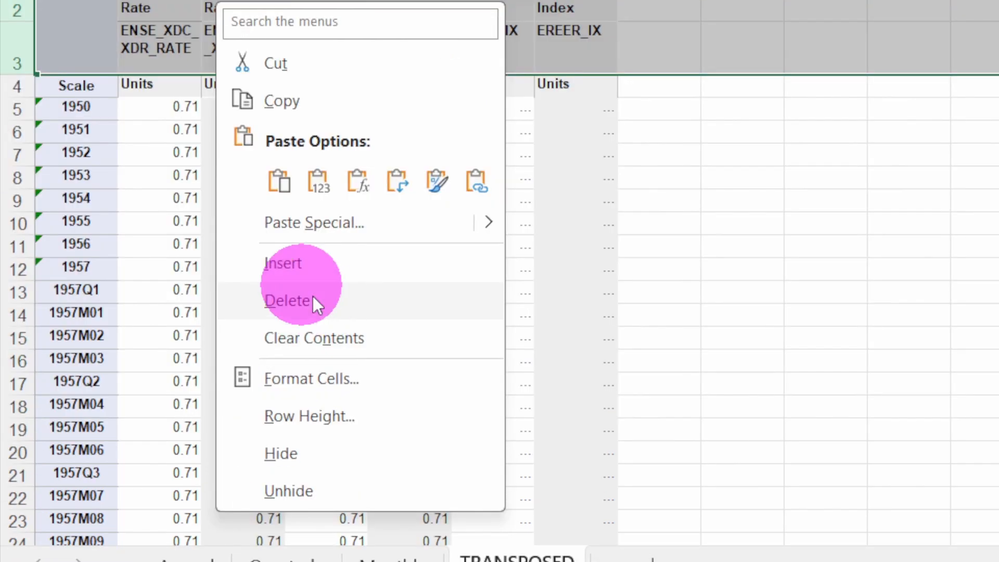
# Replace the headers in cells A1, B1 and C1 with DATE, VAR1 and VAR2.
pyautogui.click(81, 148)
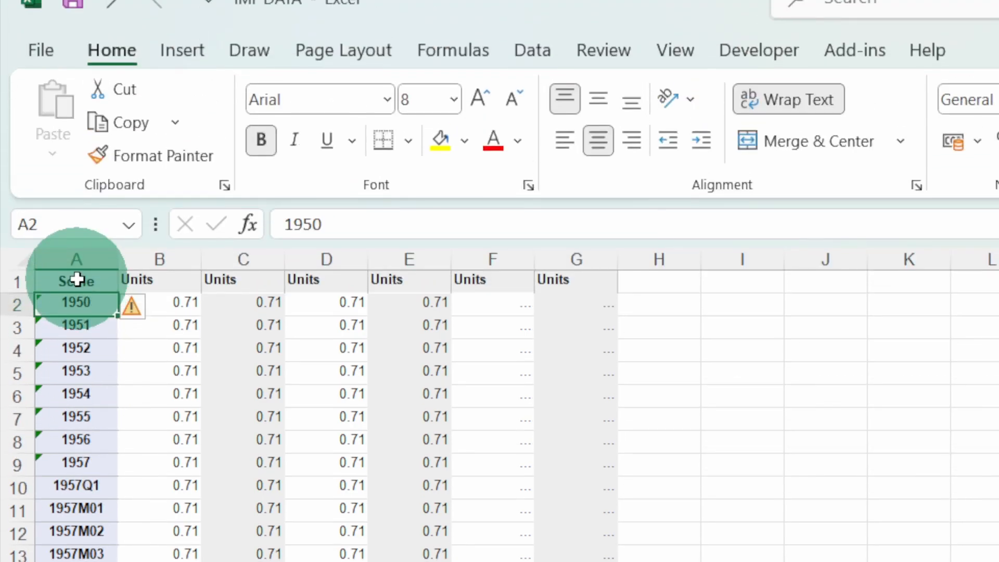
pyautogui.click(76, 121)
pyautogui.write('DATE')
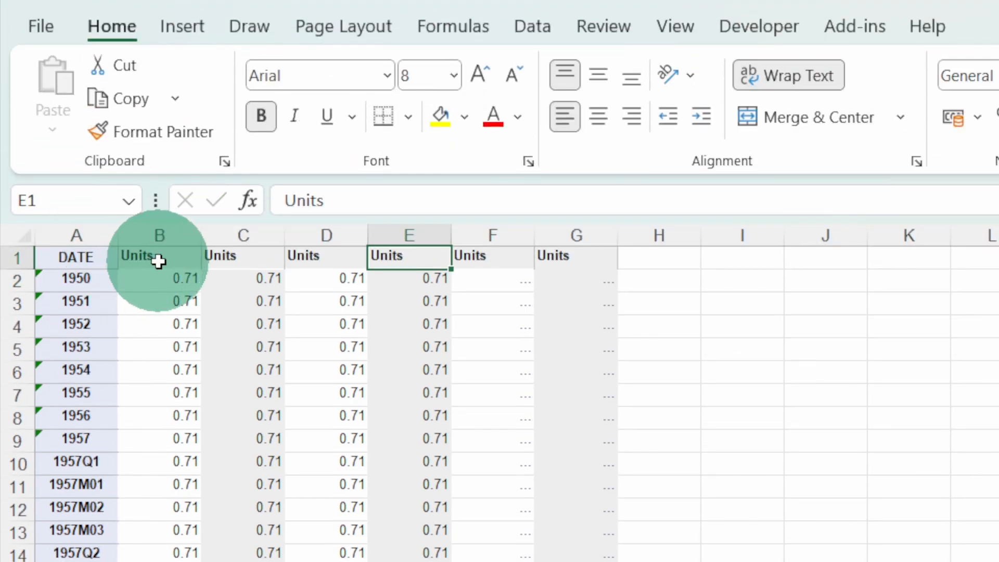
pyautogui.click(159, 261)
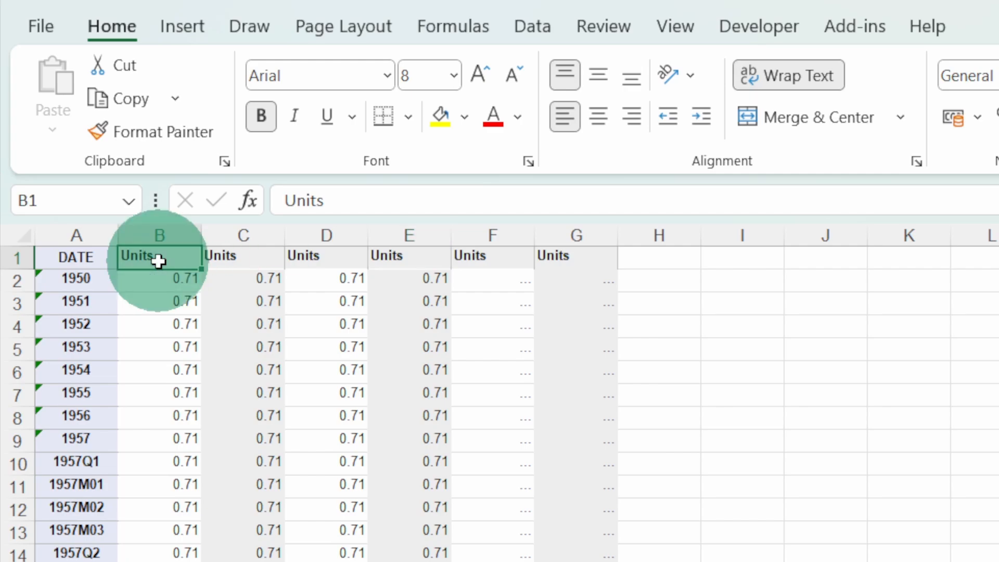
pyautogui.write('VAR1')
pyautogui.press('Tab')
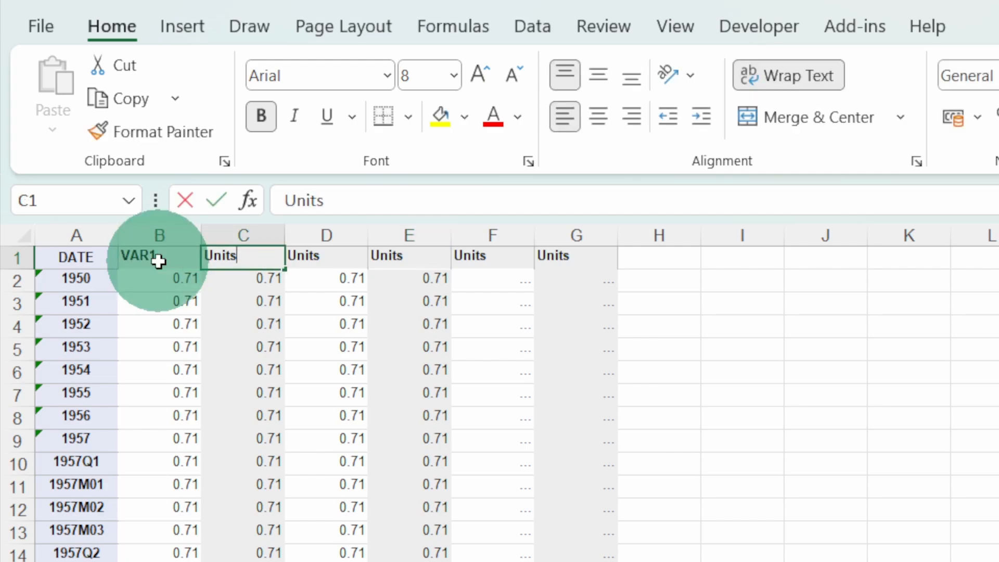
pyautogui.write('VAR2')
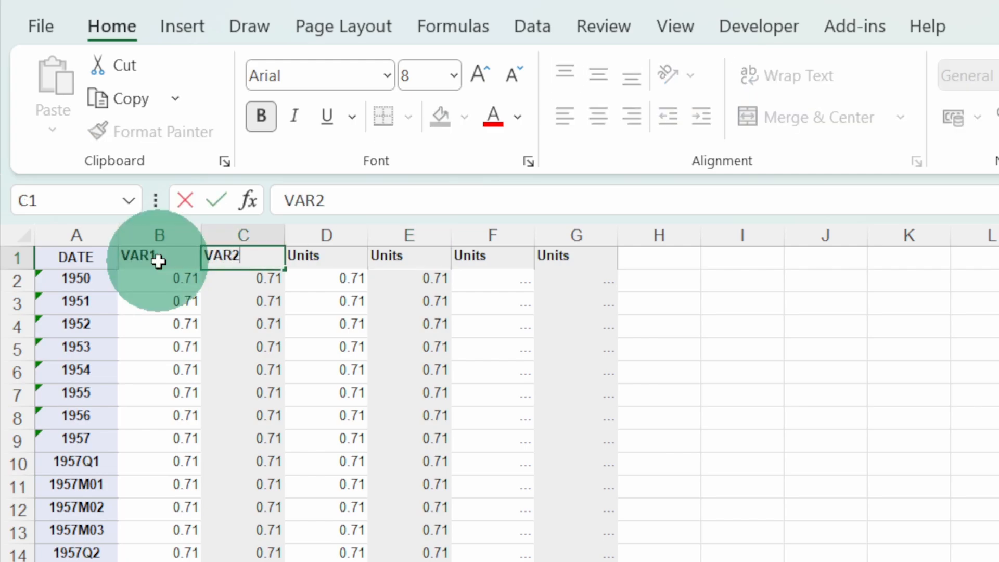
# Replace the headers in cells D1 to G1 with VAR3, VAR4, VAR5 and VAR6.
pyautogui.click(326, 263)
pyautogui.write('VA')
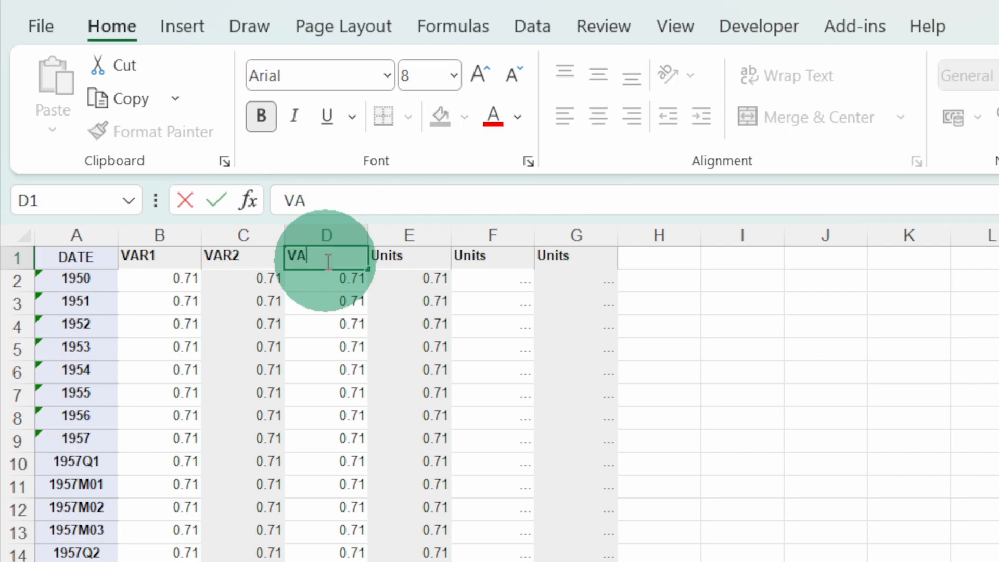
pyautogui.write('R3')
pyautogui.press('Tab')
pyautogui.write('VAR4')
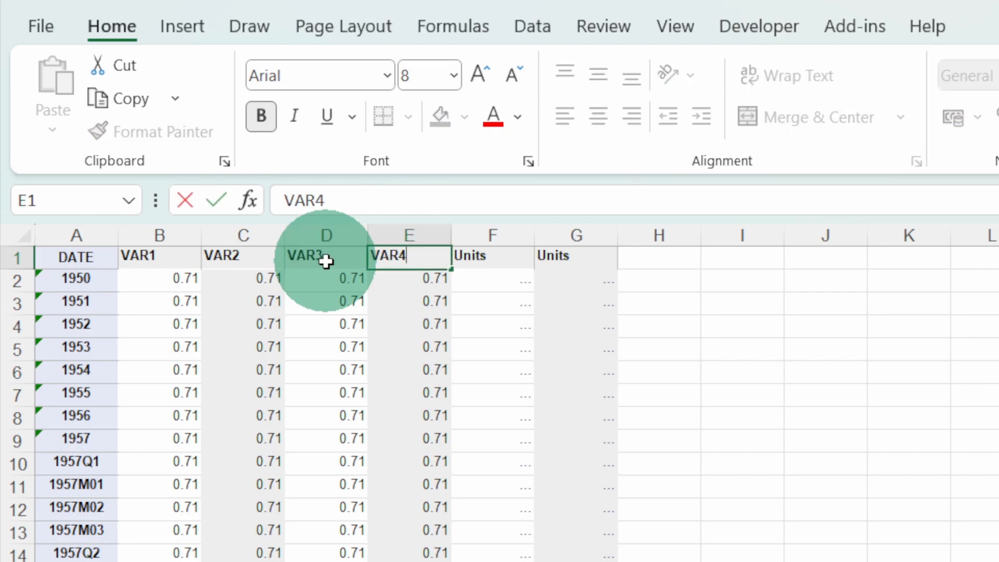
pyautogui.press('Tab')
pyautogui.write('VAR')
pyautogui.click(571, 260)
pyautogui.write('V')
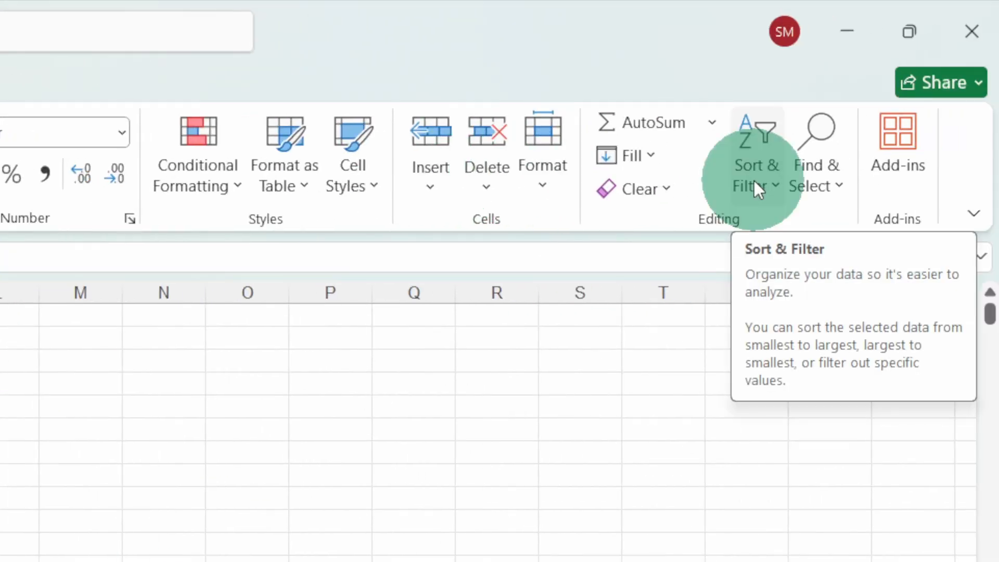
# Enable filtering on the header row and set a DATE text filter condition of does not contain Q.
pyautogui.click(754, 180)
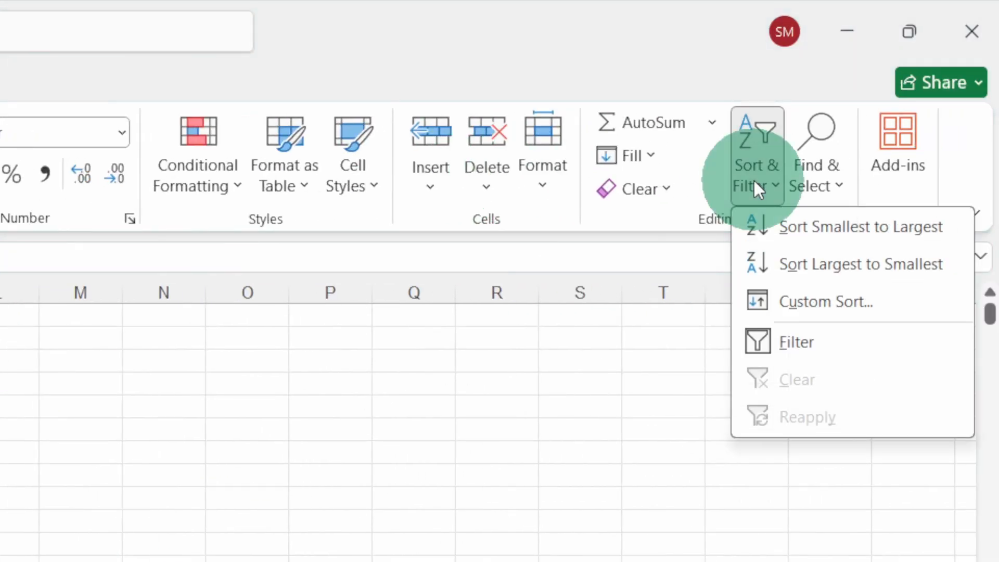
pyautogui.click(794, 343)
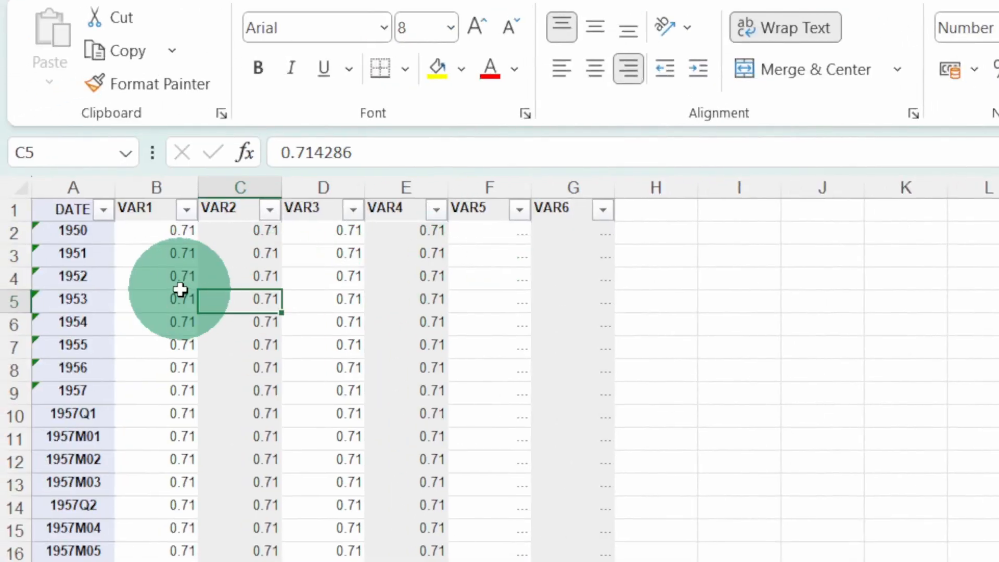
pyautogui.click(104, 213)
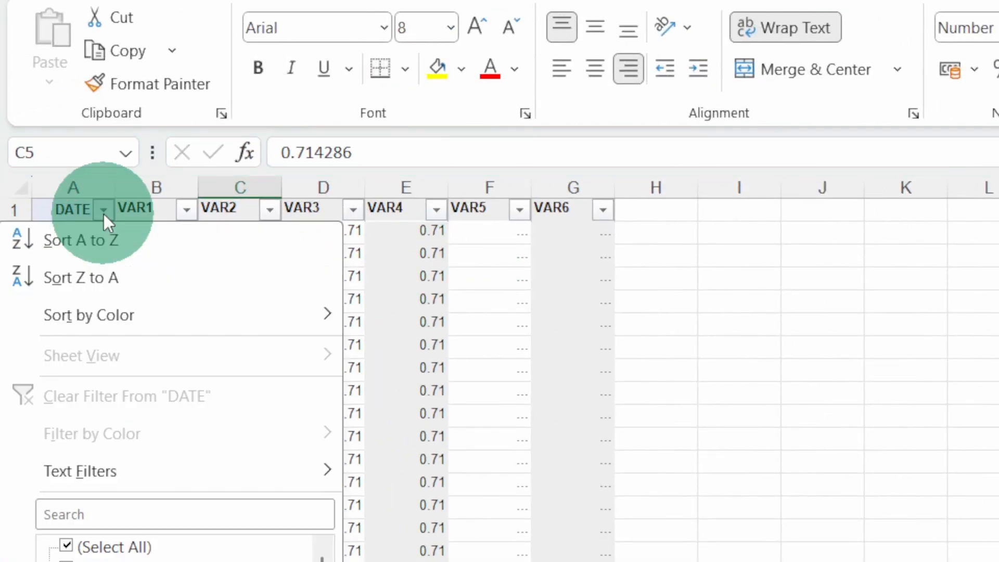
pyautogui.click(102, 480)
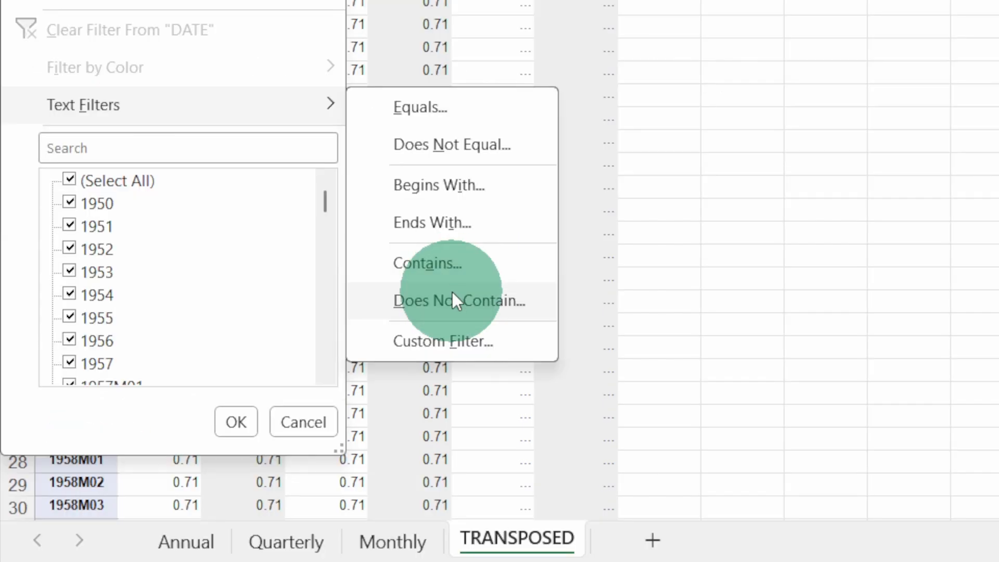
pyautogui.click(455, 302)
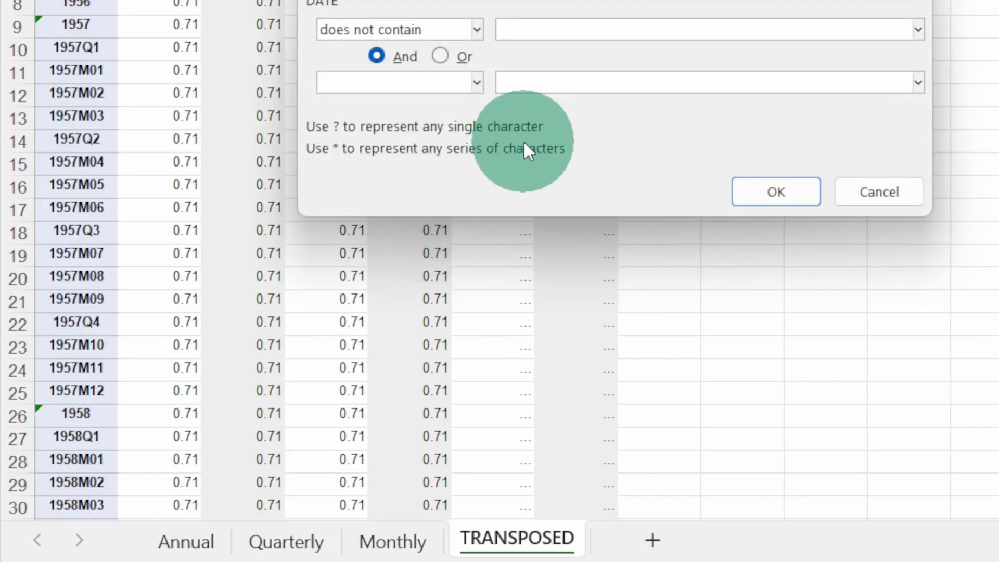
pyautogui.write('Q')
pyautogui.press('Tab')
pyautogui.press('Tab')
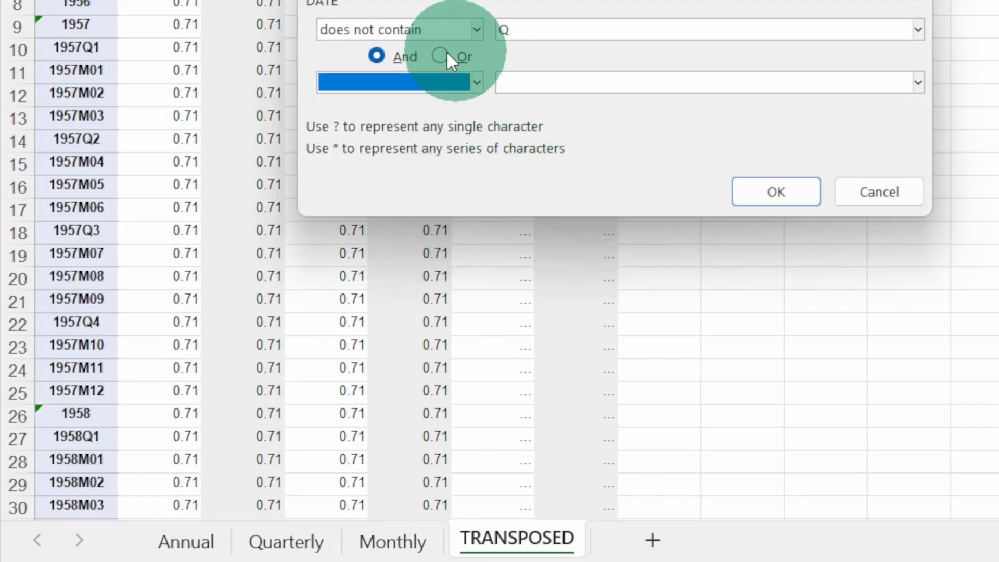
# Add a second DATE condition, joined with And, of does not contain M, and apply the filter.
pyautogui.click(373, 82)
pyautogui.scroll(-2, 408, 149)
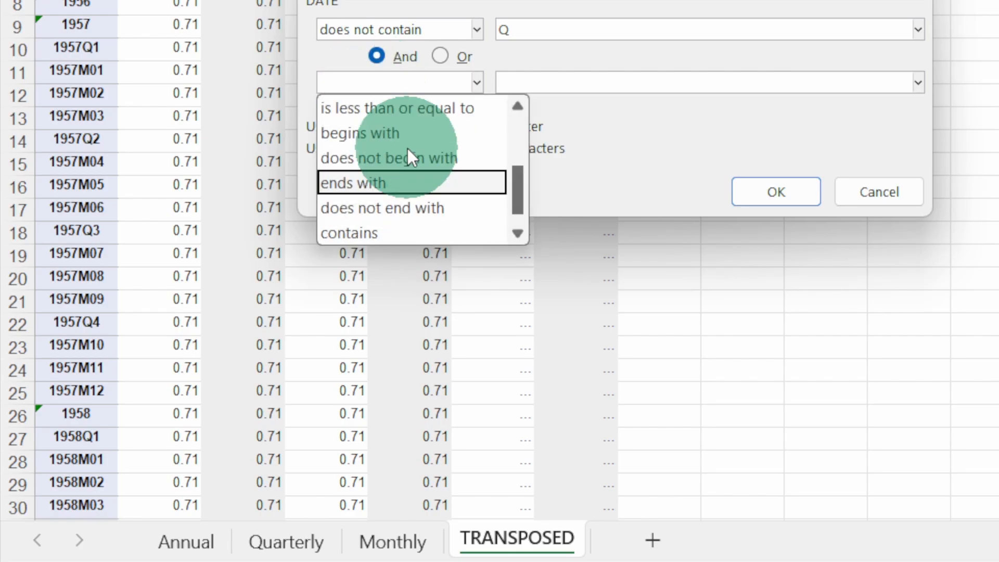
pyautogui.scroll(-1, 391, 204)
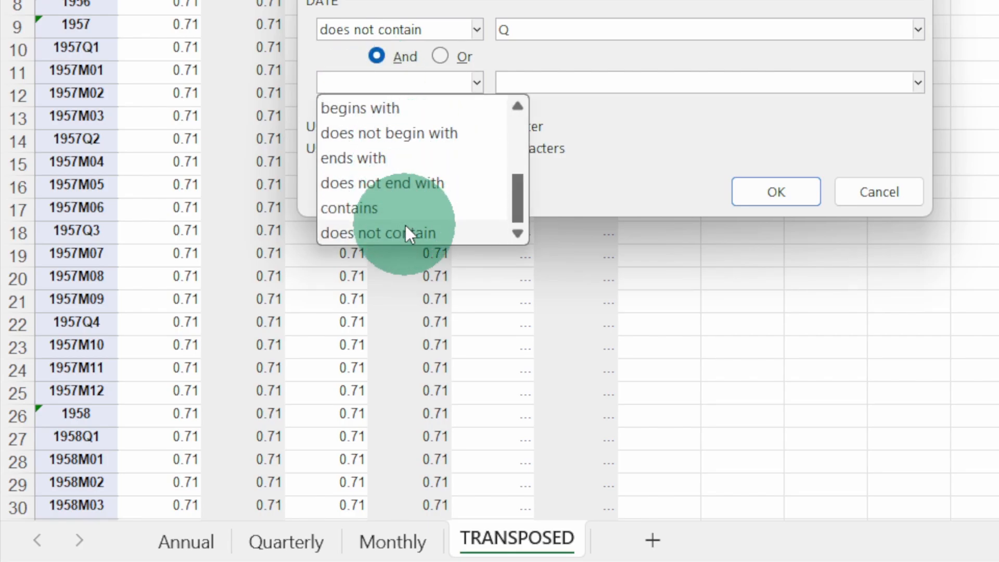
pyautogui.click(404, 232)
pyautogui.click(511, 79)
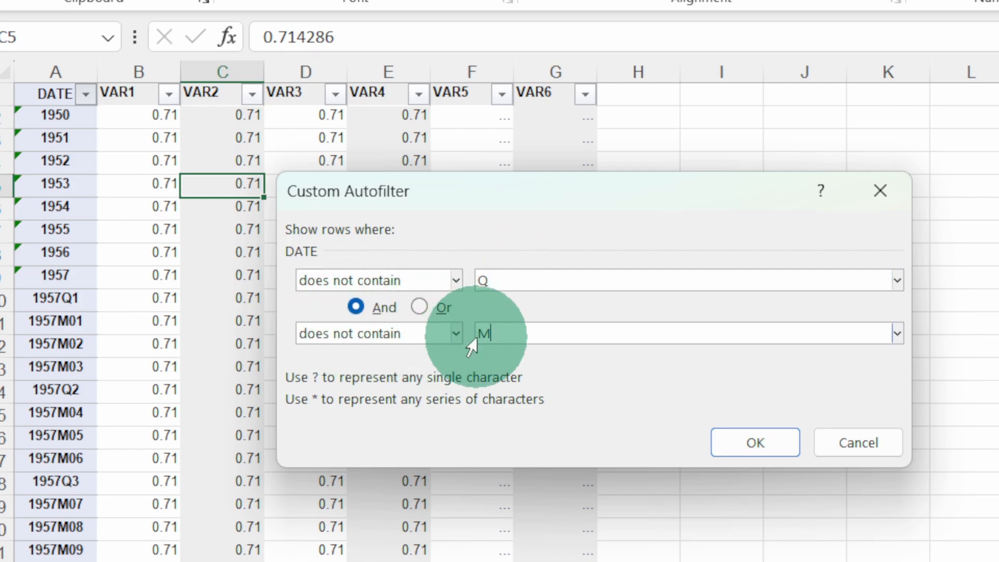
pyautogui.click(732, 442)
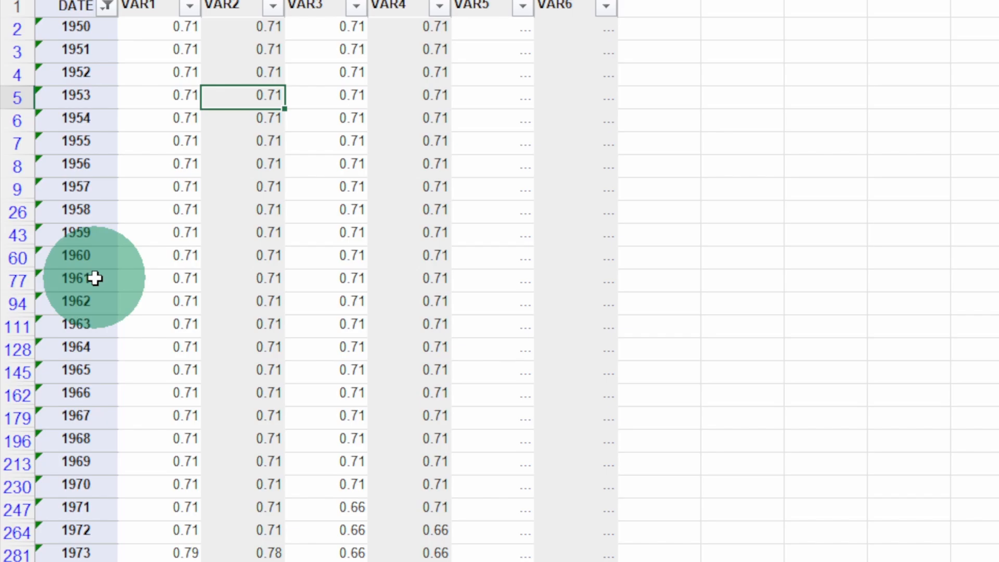
# Copy the filtered table of yearly rows and paste it into a new sheet.
pyautogui.click(95, 278)
pyautogui.hotkey('ctrl', 'a')
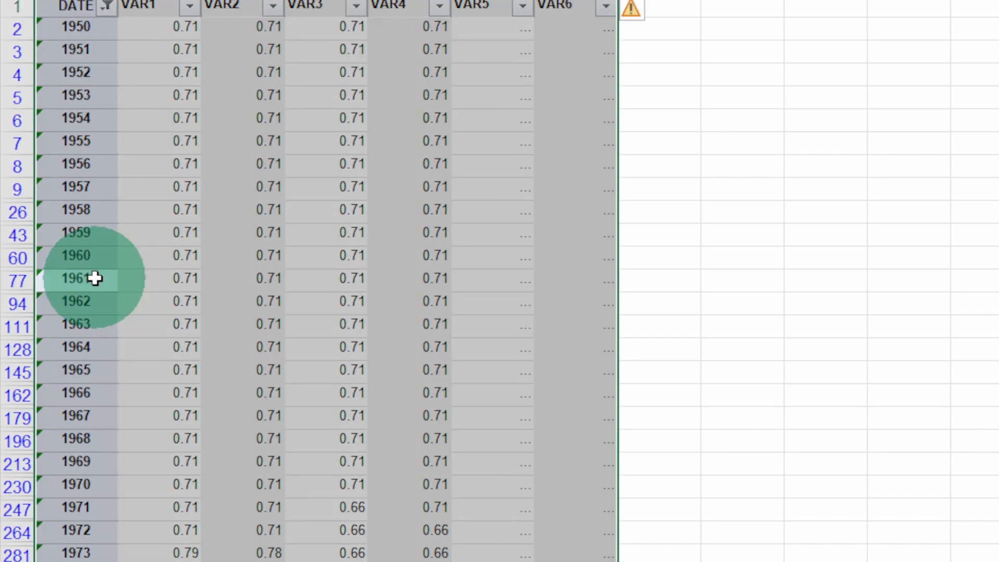
pyautogui.hotkey('ctrl', 'c')
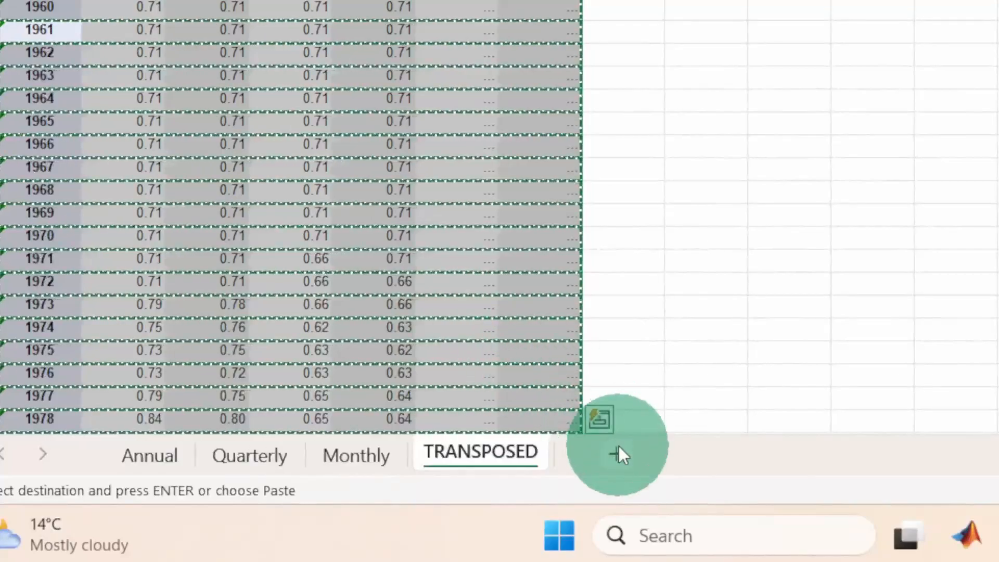
pyautogui.click(617, 453)
pyautogui.click(478, 217)
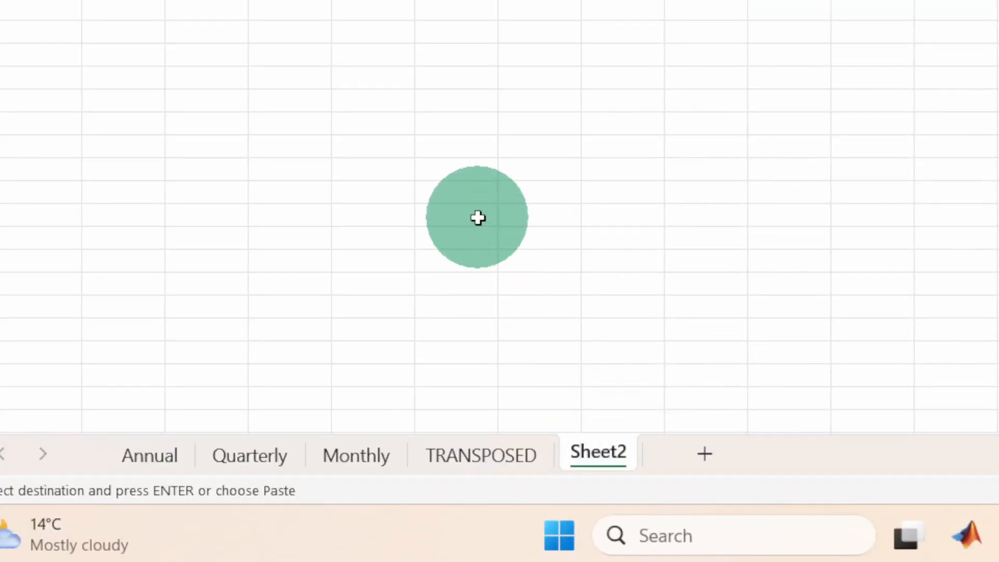
pyautogui.hotkey('ctrl', 'v')
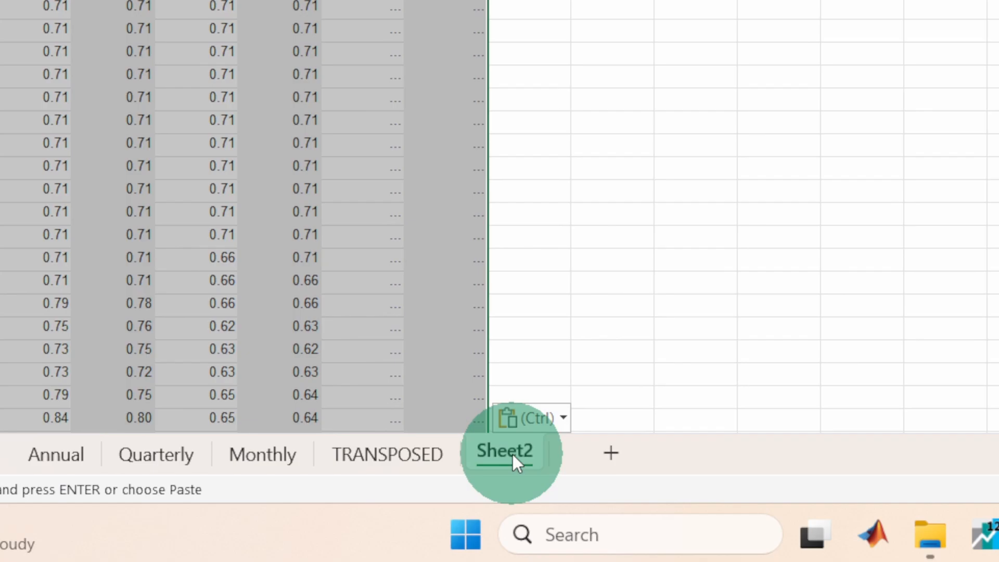
# Rename the sheet with the pasted yearly rows as ANNUAL SERIES.
pyautogui.doubleClick(513, 452)
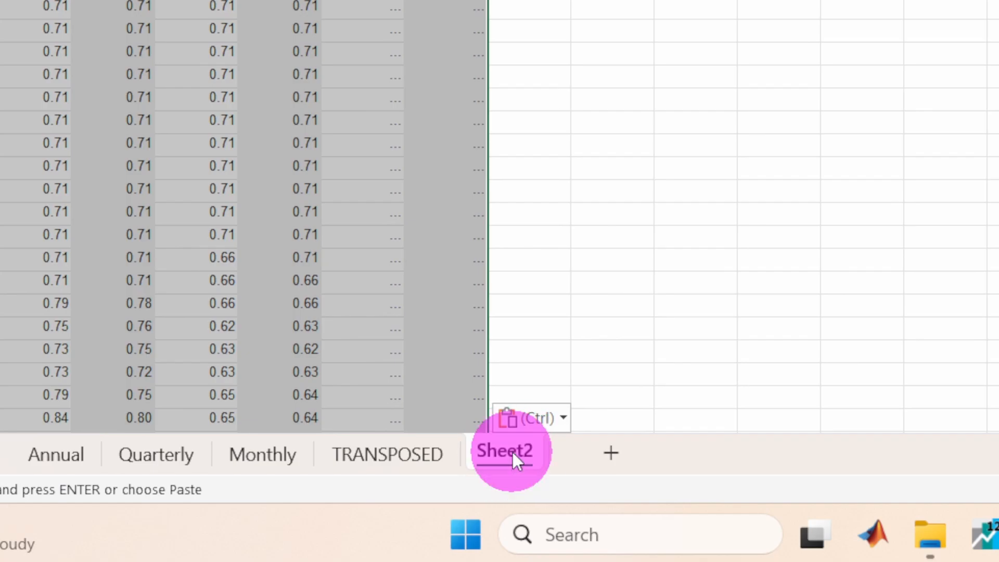
pyautogui.write('ANNUAL SERIES')
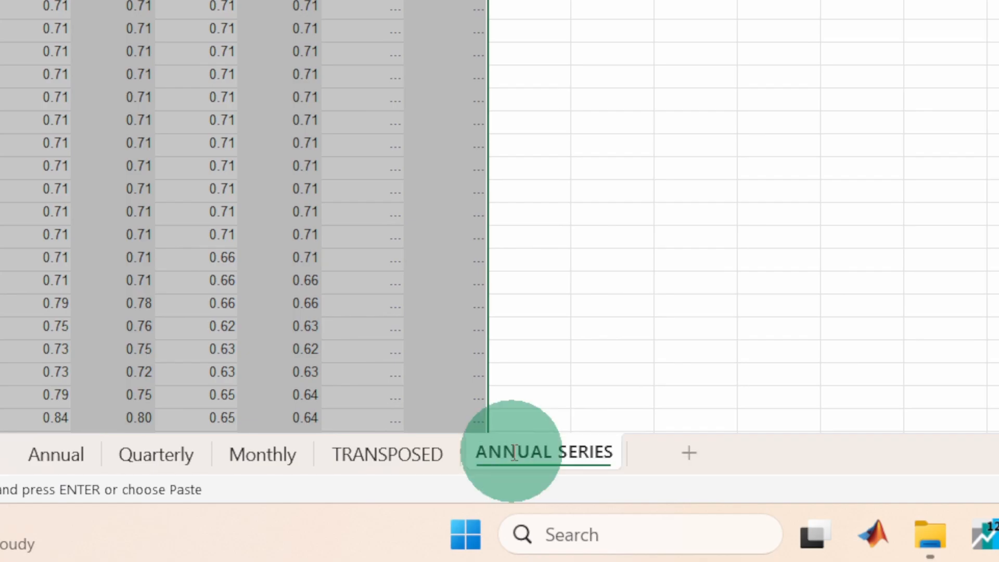
pyautogui.press('Return')
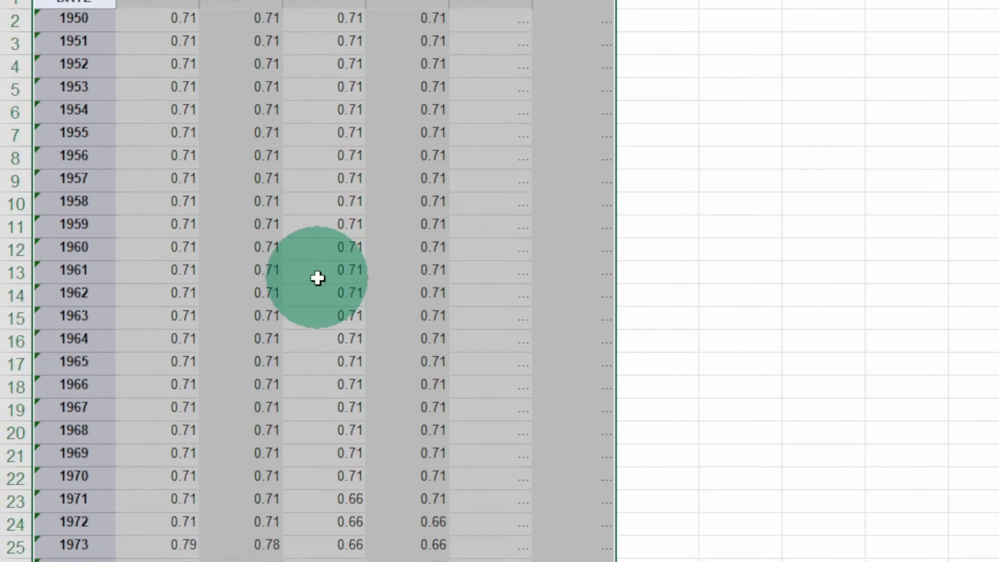
# On the TRANSPOSED sheet, replace the DATE column's filter with a text filter of contains Q.
pyautogui.click(318, 278)
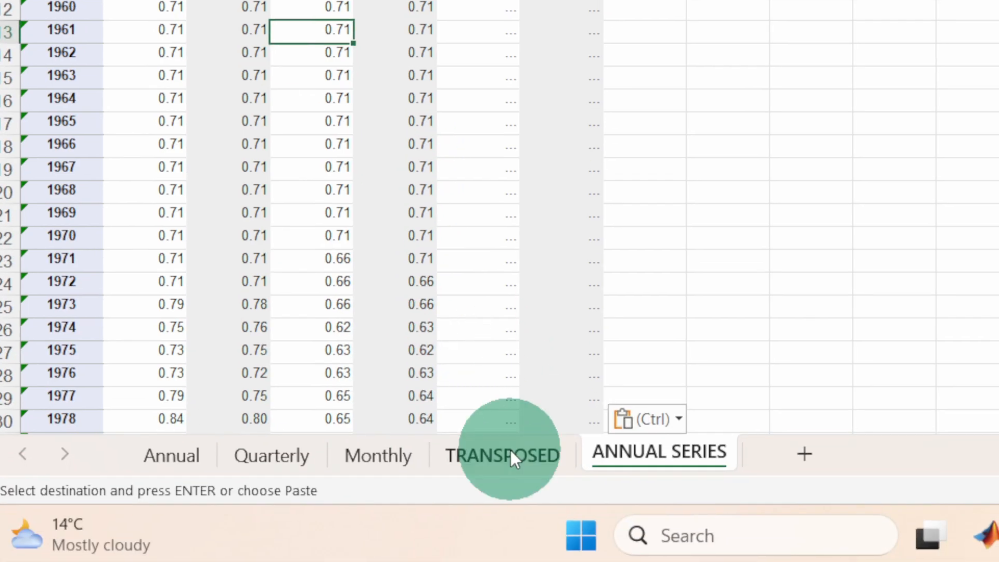
pyautogui.click(510, 452)
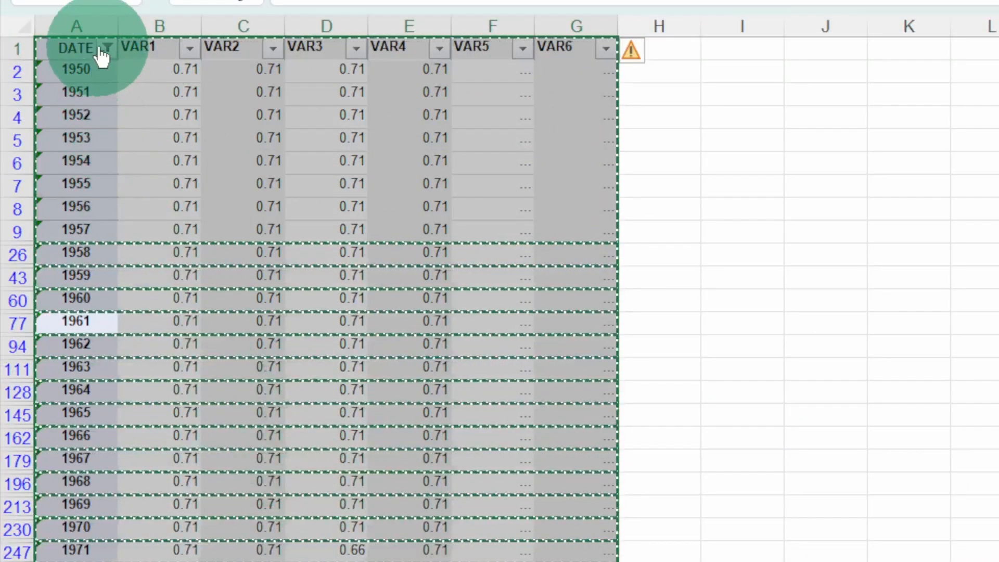
pyautogui.moveTo(101, 48)
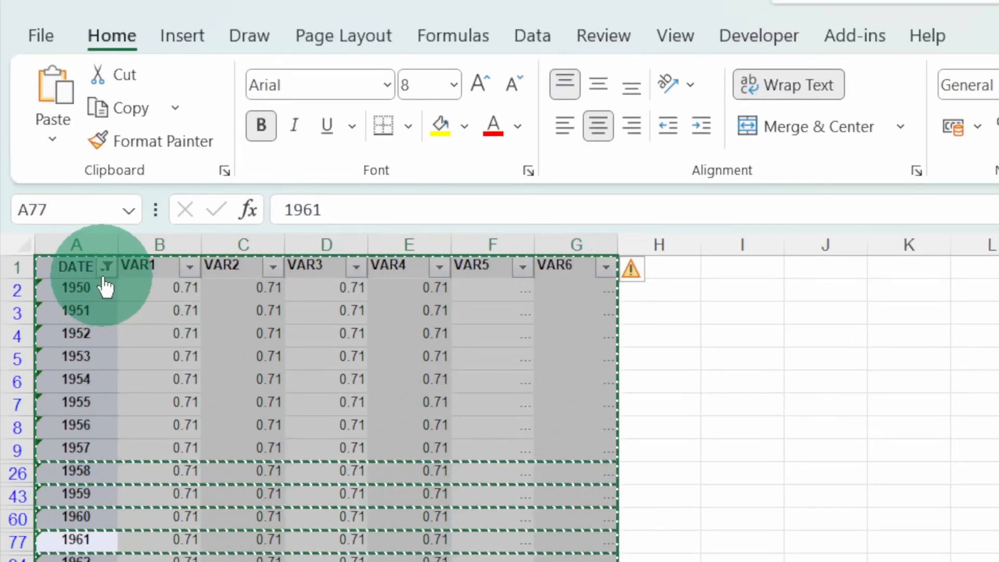
pyautogui.moveTo(84, 50)
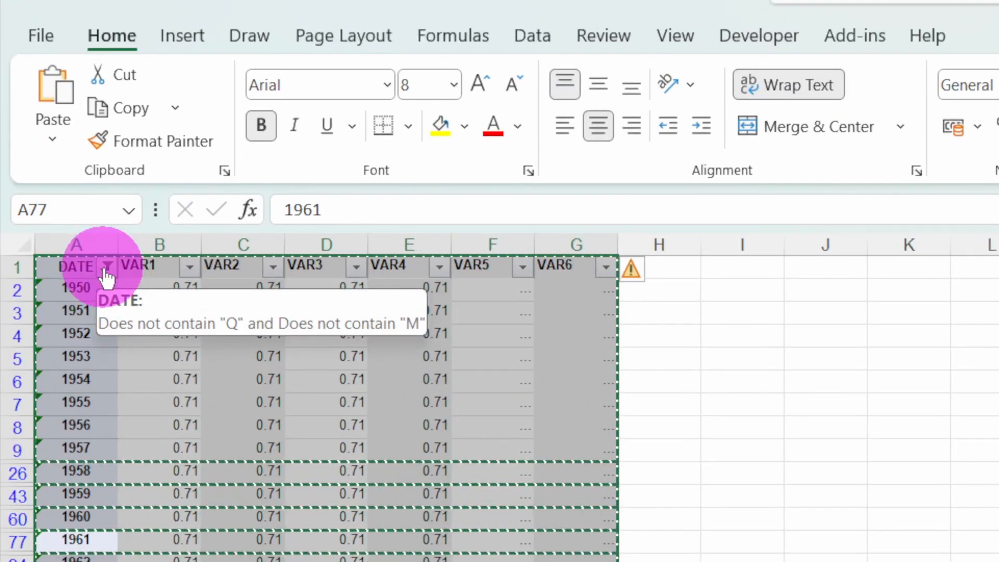
pyautogui.click(106, 268)
pyautogui.moveTo(125, 528)
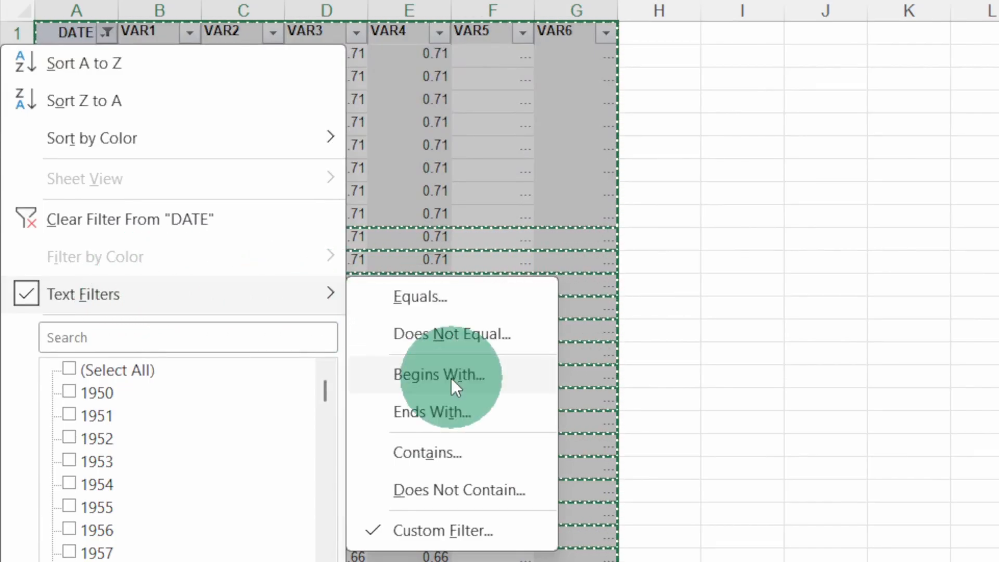
pyautogui.click(444, 445)
pyautogui.click(540, 224)
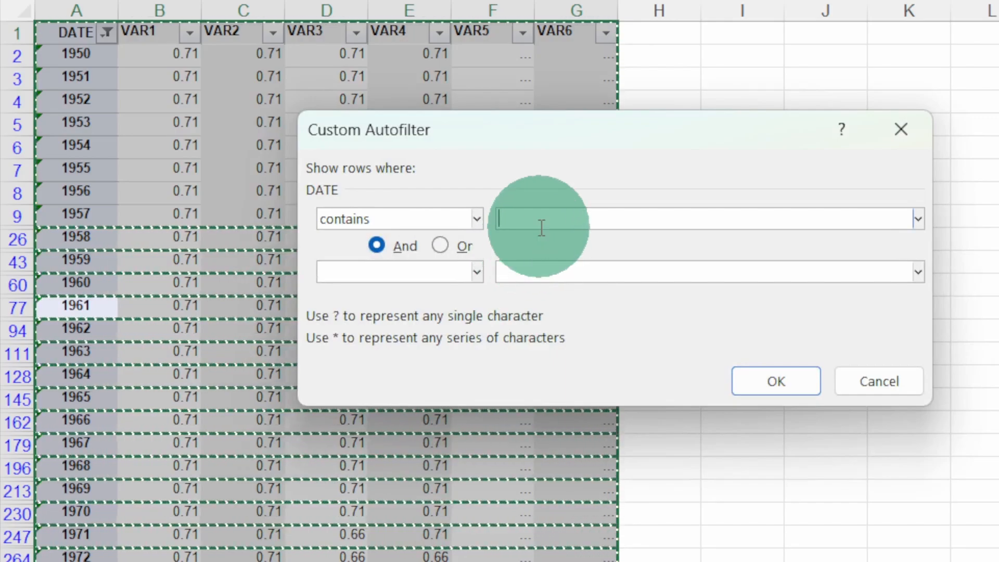
pyautogui.write('Q')
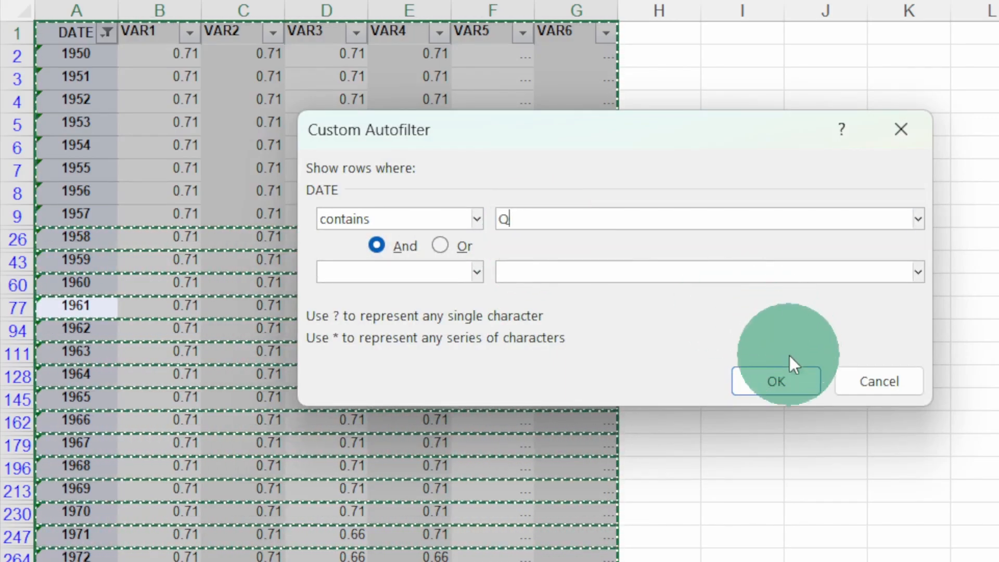
pyautogui.click(785, 373)
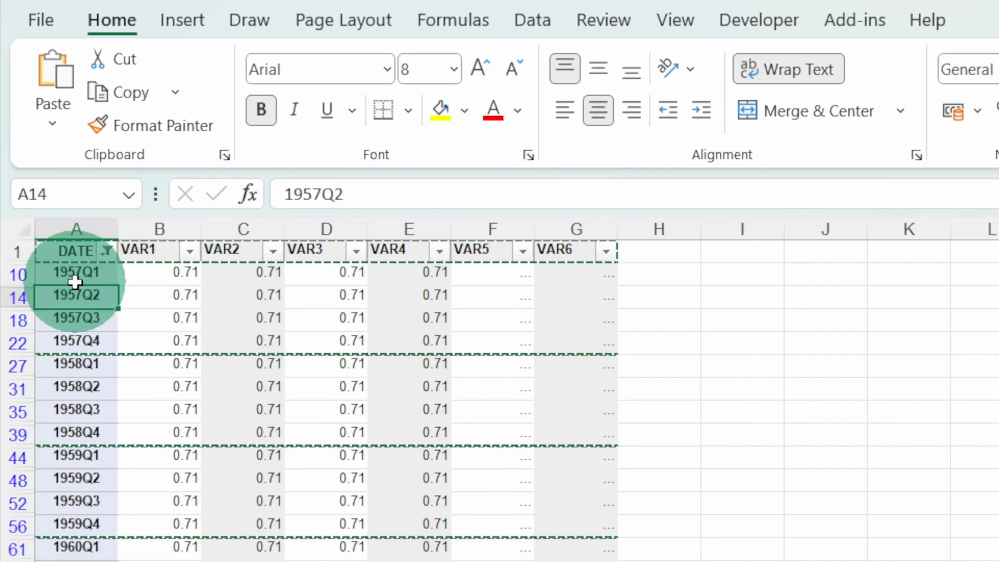
# Copy the filtered table of quarterly rows, including the headers, and paste it into a new sheet.
pyautogui.hotkey('ctrl', 'a')
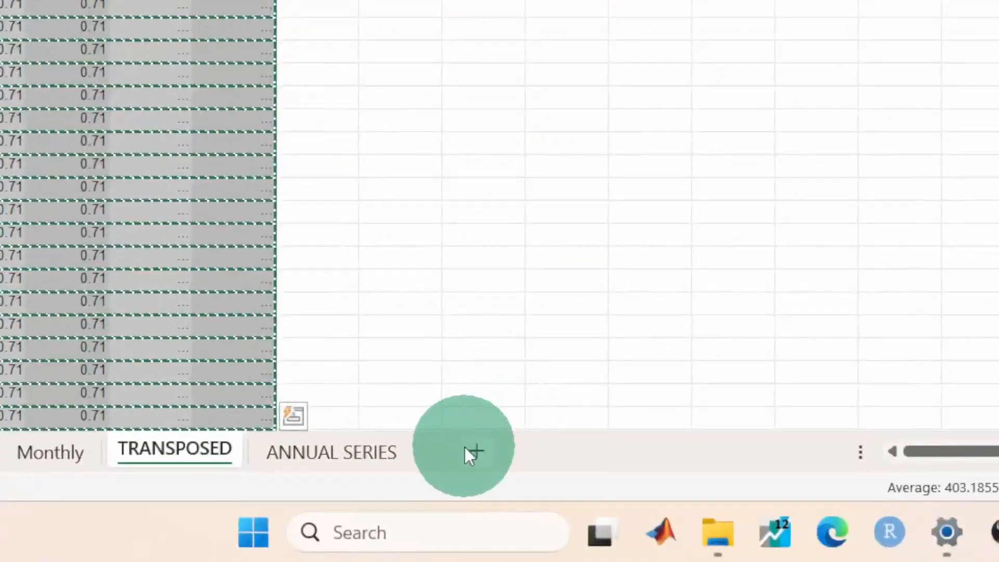
pyautogui.click(469, 451)
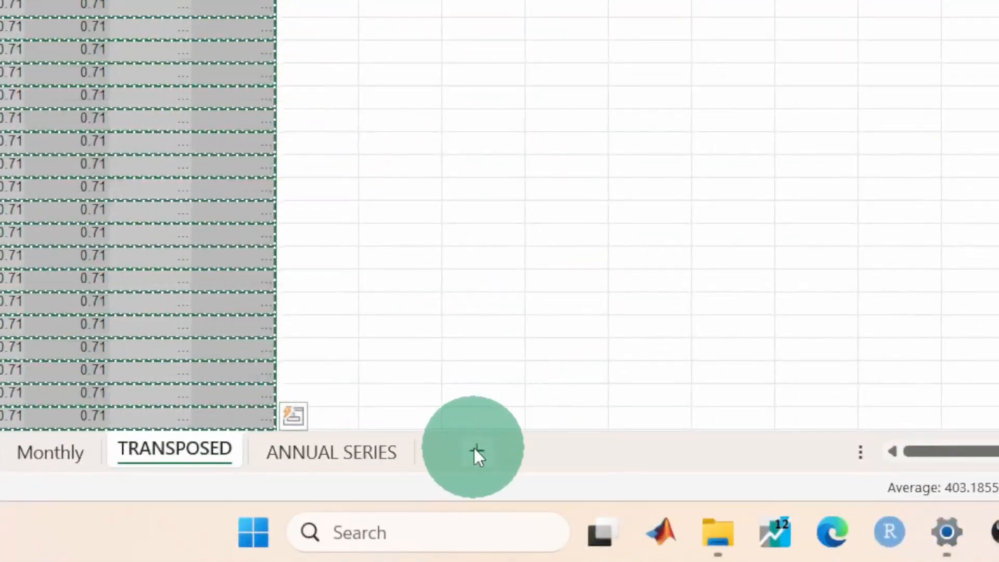
pyautogui.hotkey('ctrl', 'v')
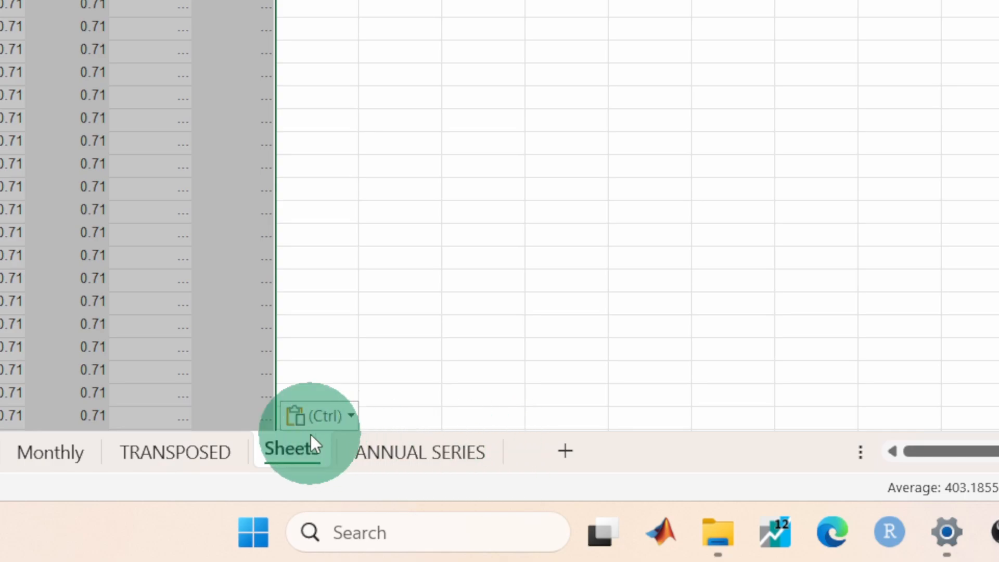
# Rename the sheet with the pasted quarterly rows as QUARTERLY SERIES.
pyautogui.doubleClick(312, 449)
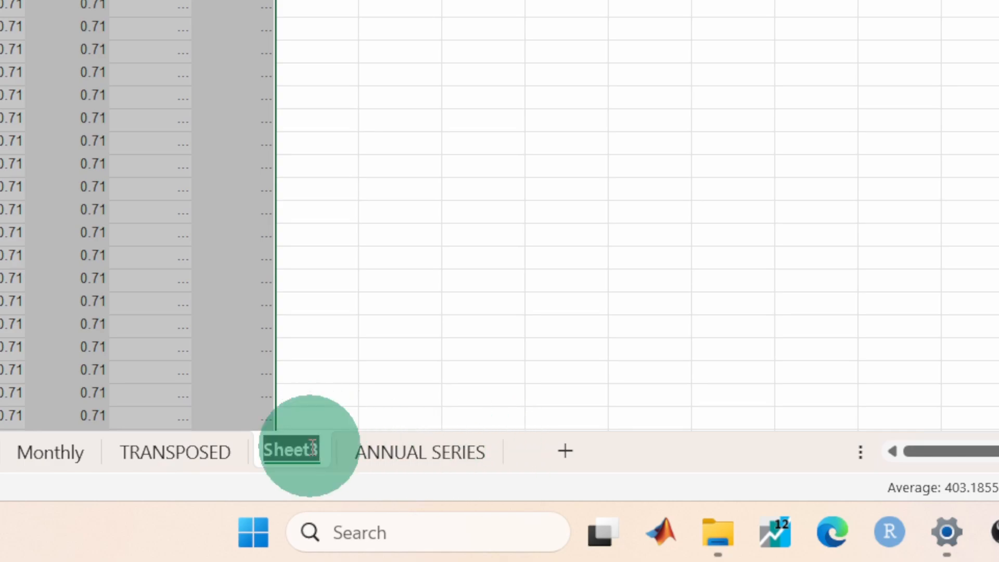
pyautogui.write('QUARTERLY SERIES')
pyautogui.press('Return')
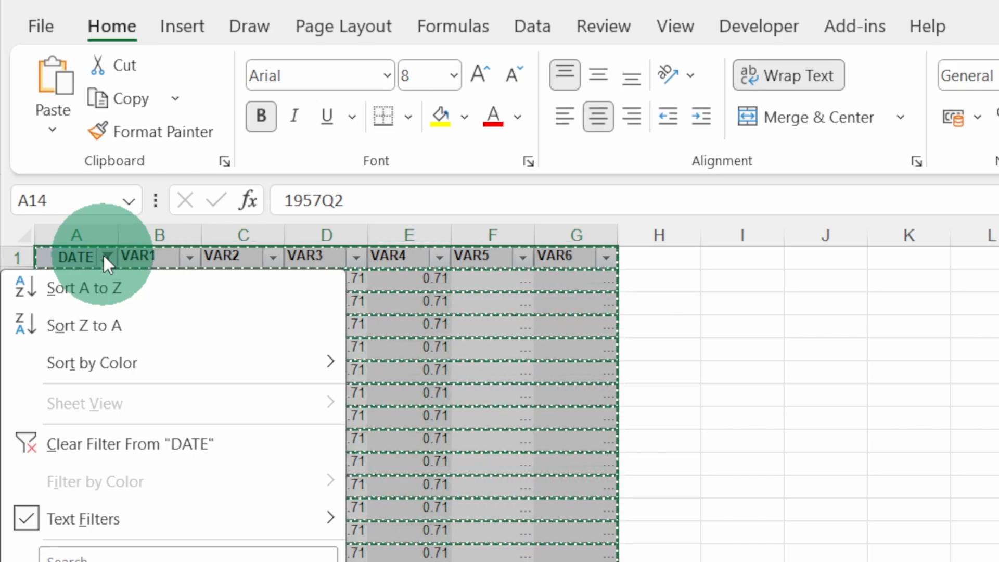
# Change the DATE text filter on the TRANSPOSED sheet to contains M and apply it.
pyautogui.moveTo(141, 500)
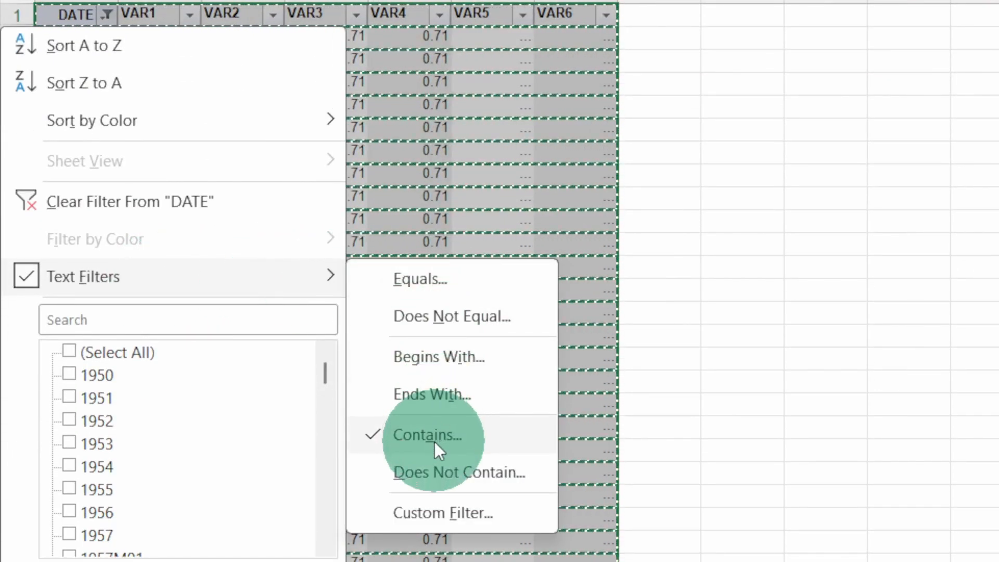
pyautogui.click(435, 442)
pyautogui.press('BackSpace')
pyautogui.write('M')
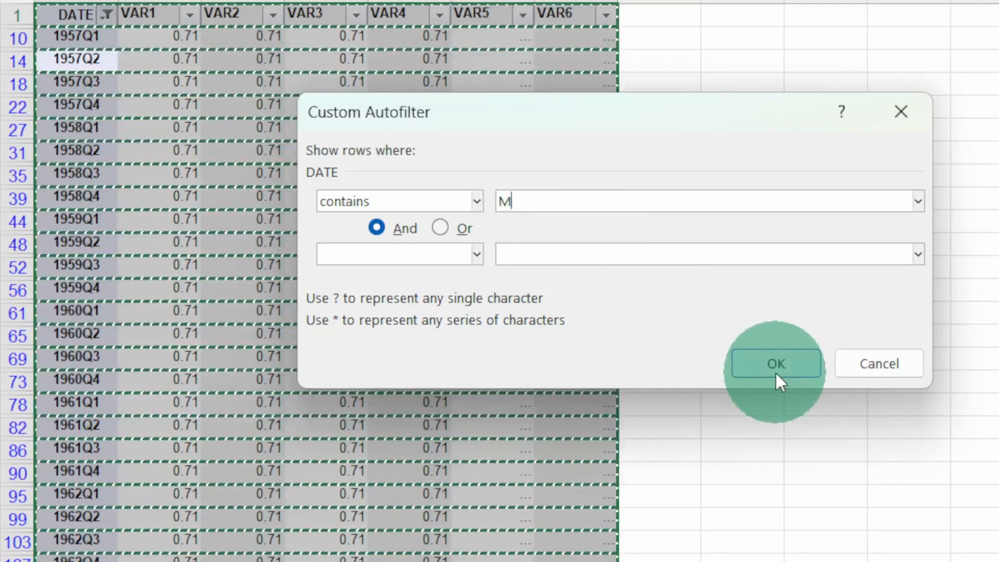
pyautogui.click(775, 375)
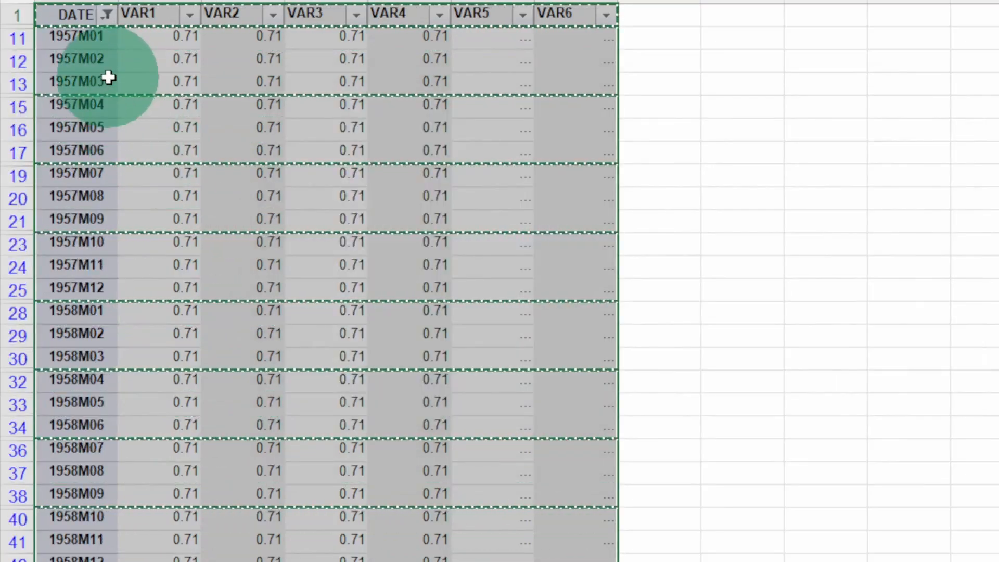
# Copy the filtered table of monthly rows, including the headers, and paste it into a new sheet.
pyautogui.click(96, 57)
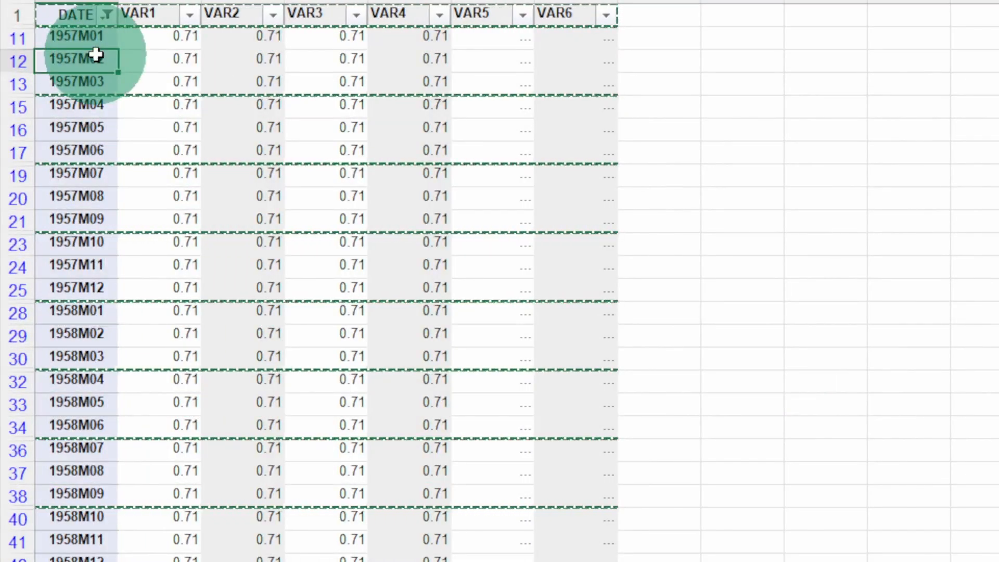
pyautogui.hotkey('ctrl', 'a')
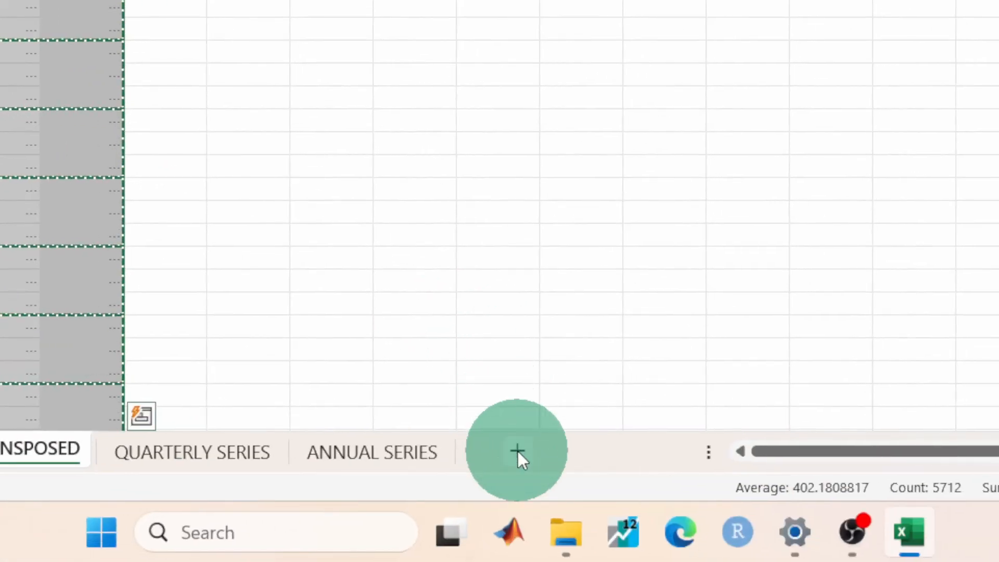
pyautogui.click(517, 451)
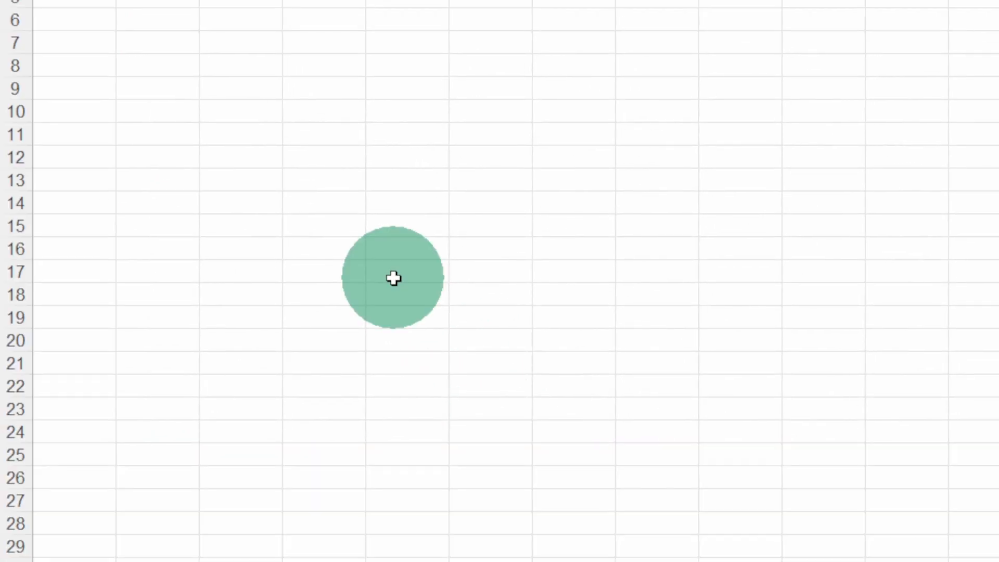
pyautogui.hotkey('ctrl', 'v')
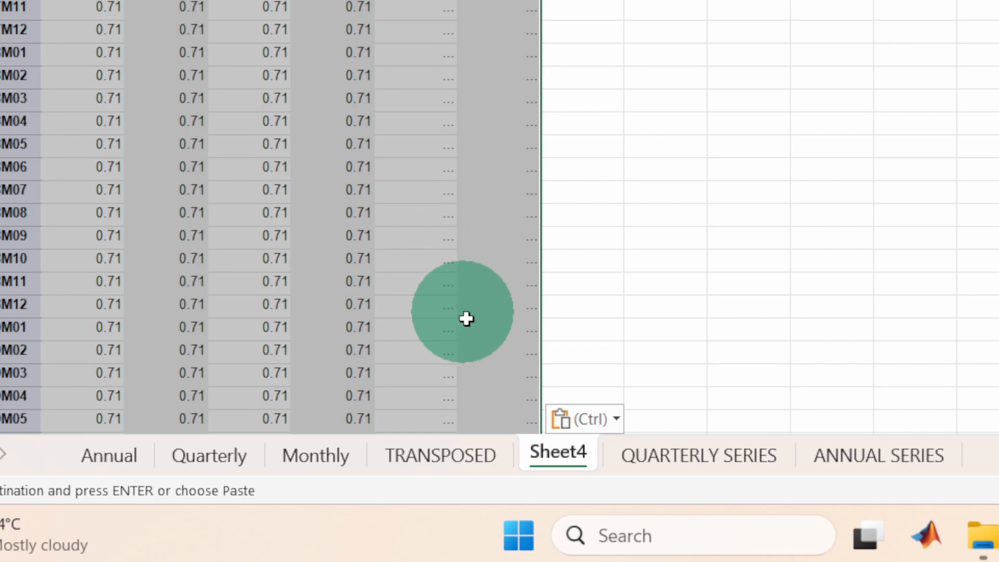
# Rename the sheet with the pasted monthly rows as MONTHLY SERIES.
pyautogui.doubleClick(560, 445)
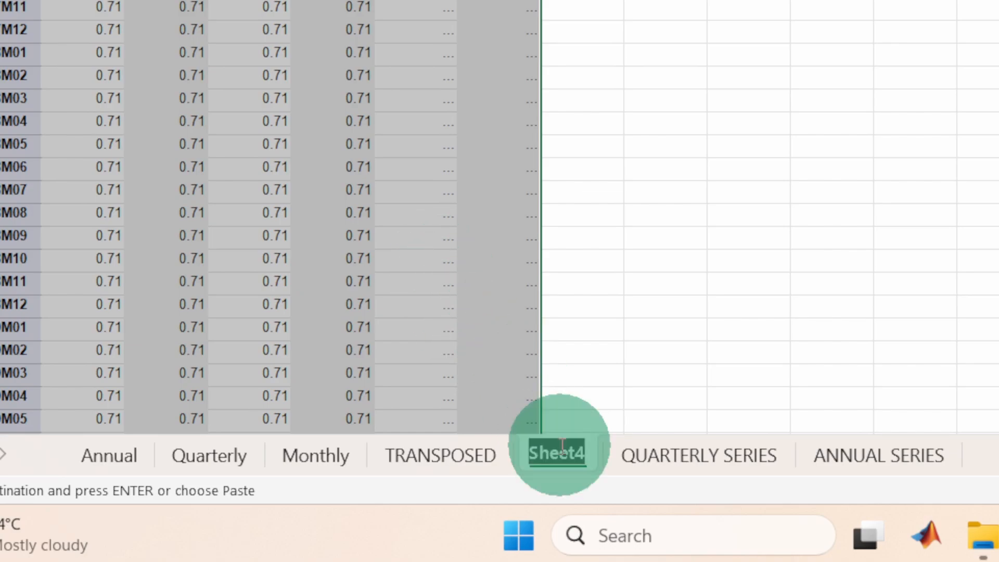
pyautogui.write('MONTHLY SERIES')
pyautogui.press('Return')
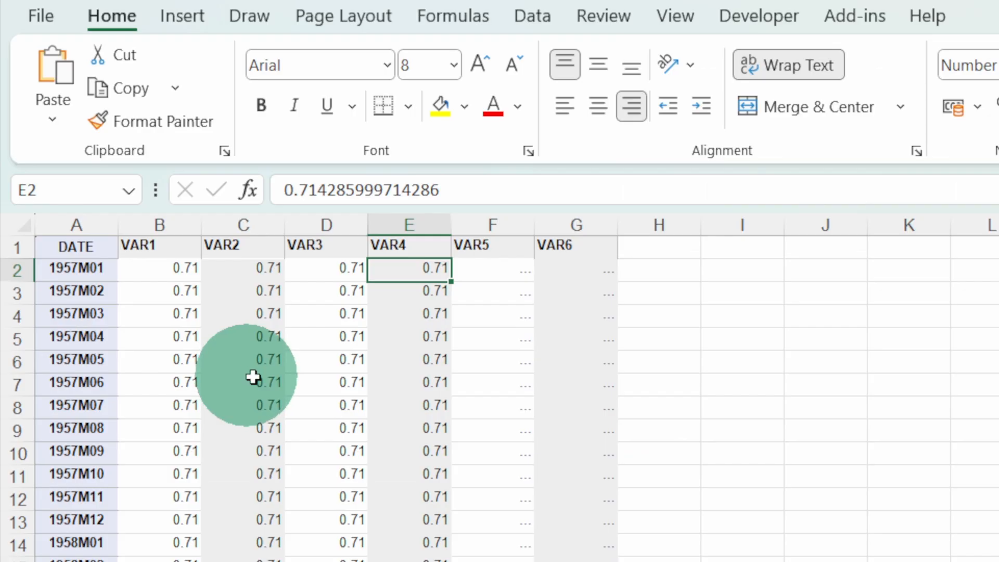